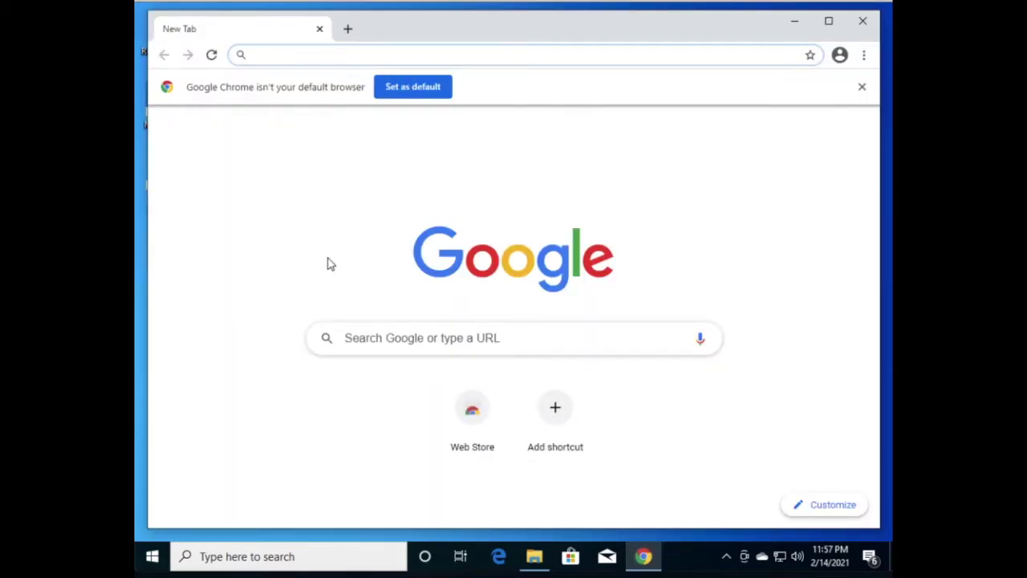
Load google.com in Chrome and select the 'Your Internet access is blocked' error text
type("gol=ogle")
key("BackSpace")
key("BackSpace")
key("BackSpace")
key("BackSpace")
key("BackSpace")
key("BackSpace")
type("o")
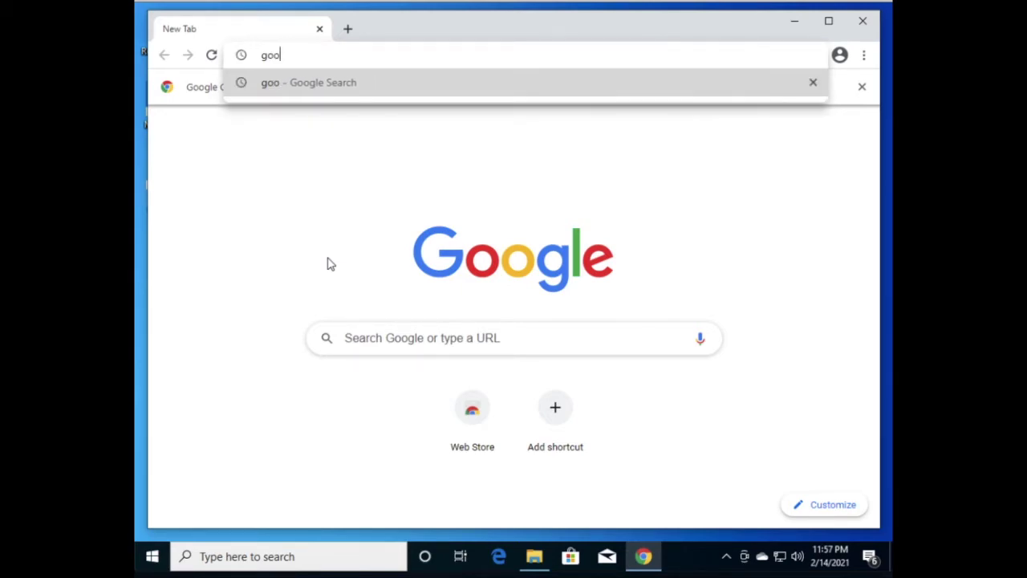
type("gle.com")
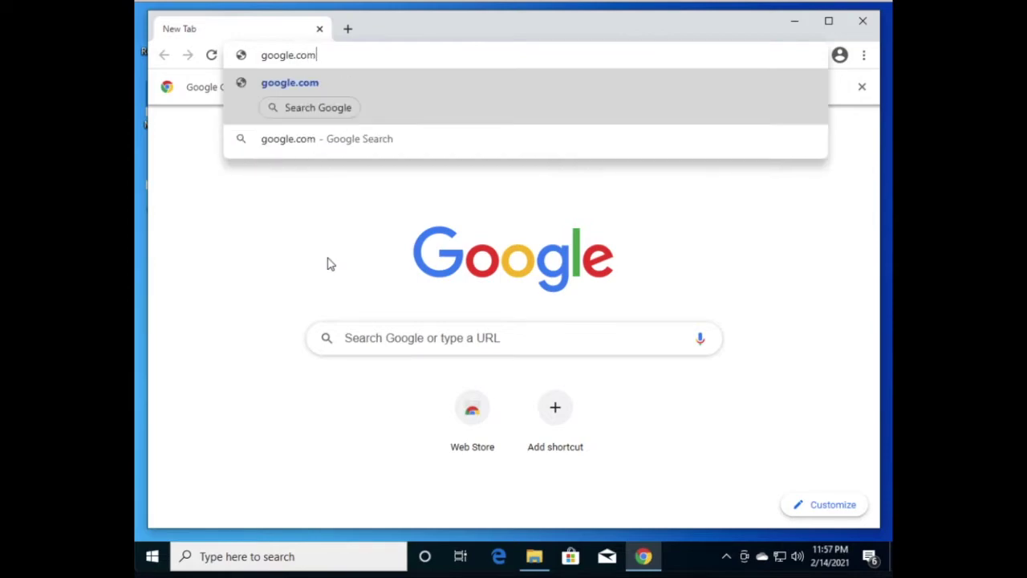
key("Return")
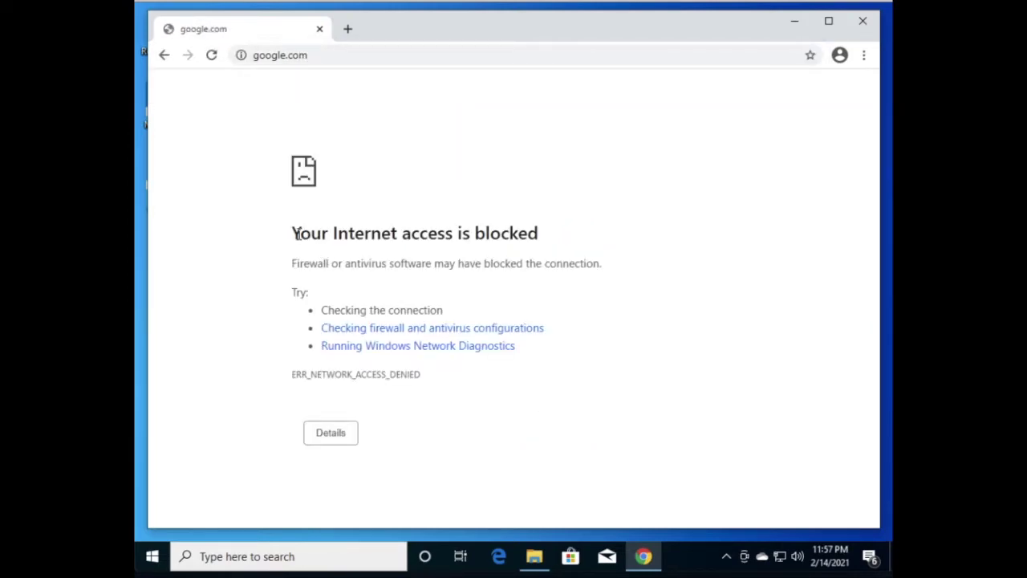
left_click_drag(293, 233, 610, 385)
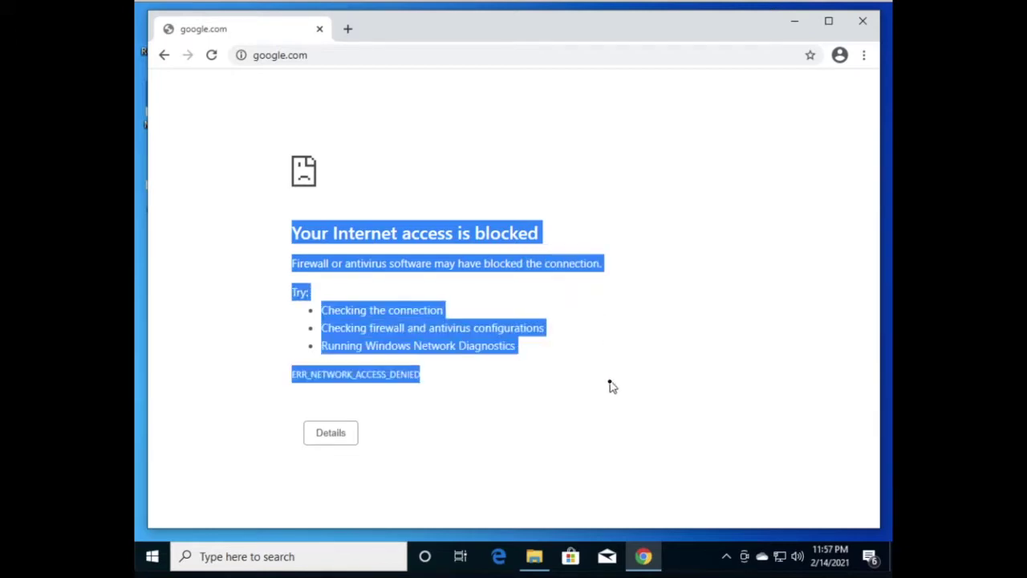
left_click(427, 265)
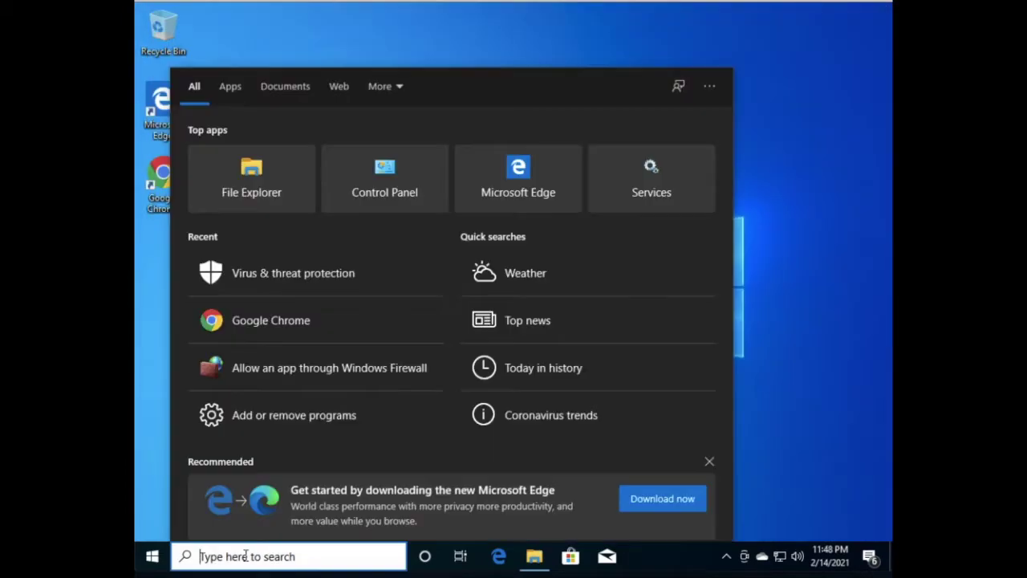
Search 'windows firew', open Windows Defender Firewall, and go to its allowed apps list
type("windows firew")
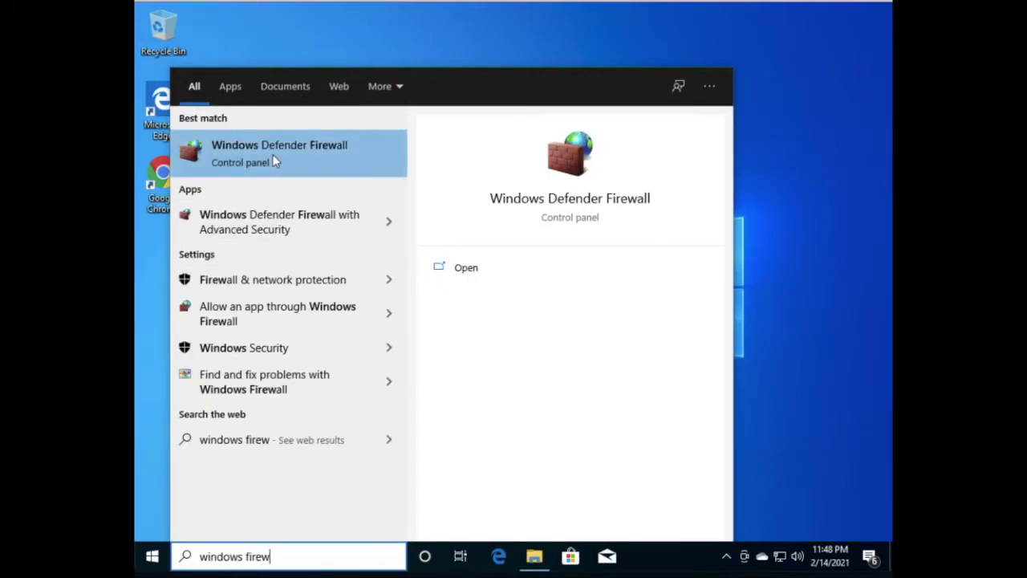
left_click(274, 161)
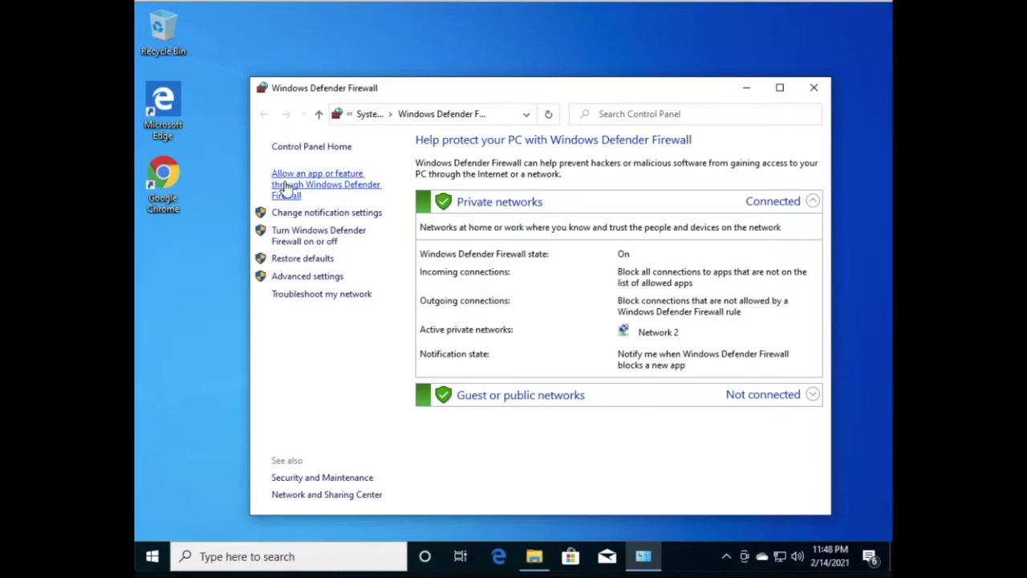
left_click(346, 191)
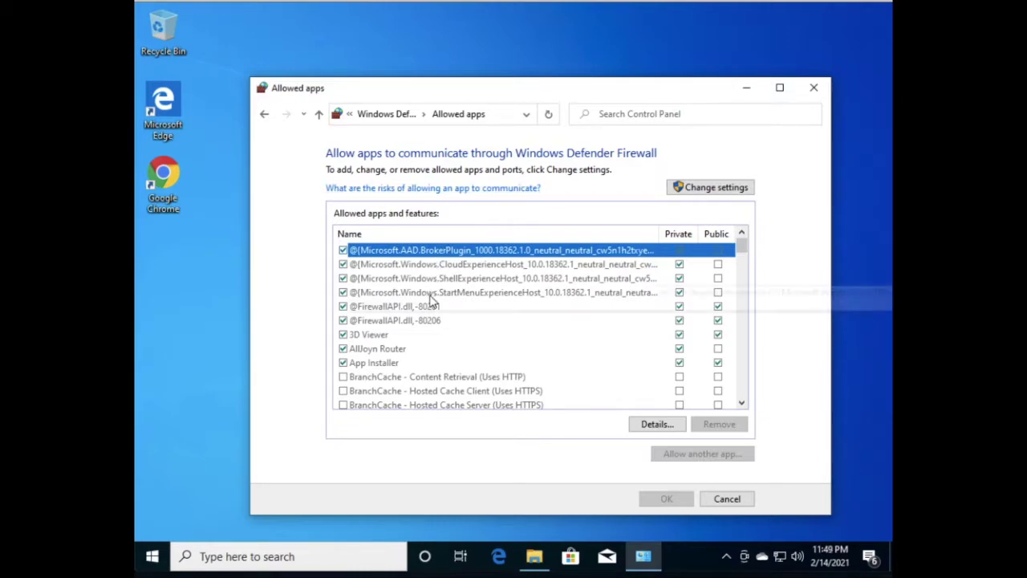
Review the allowed apps list, unlock it with Change settings, and begin adding another app
scroll(426, 350, "down", 7)
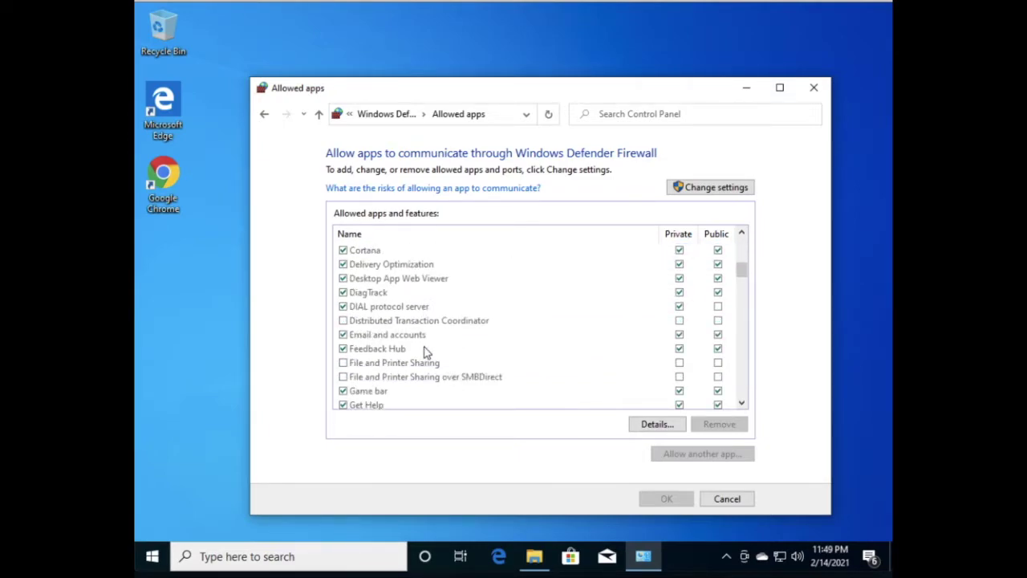
scroll(426, 351, "down", 2)
scroll(426, 353, "down", 3)
scroll(425, 354, "up", 6)
scroll(426, 352, "up", 4)
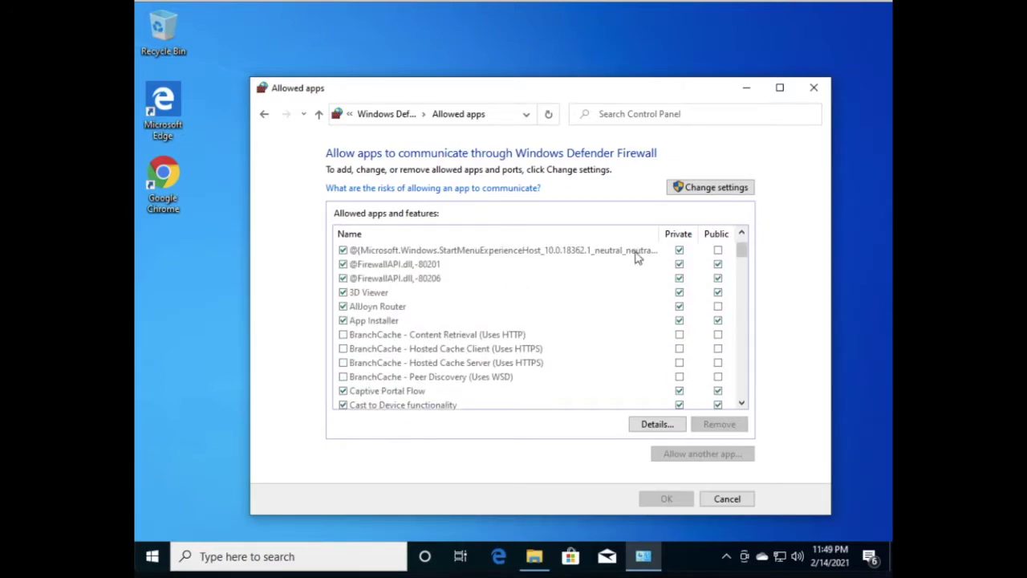
left_click(701, 189)
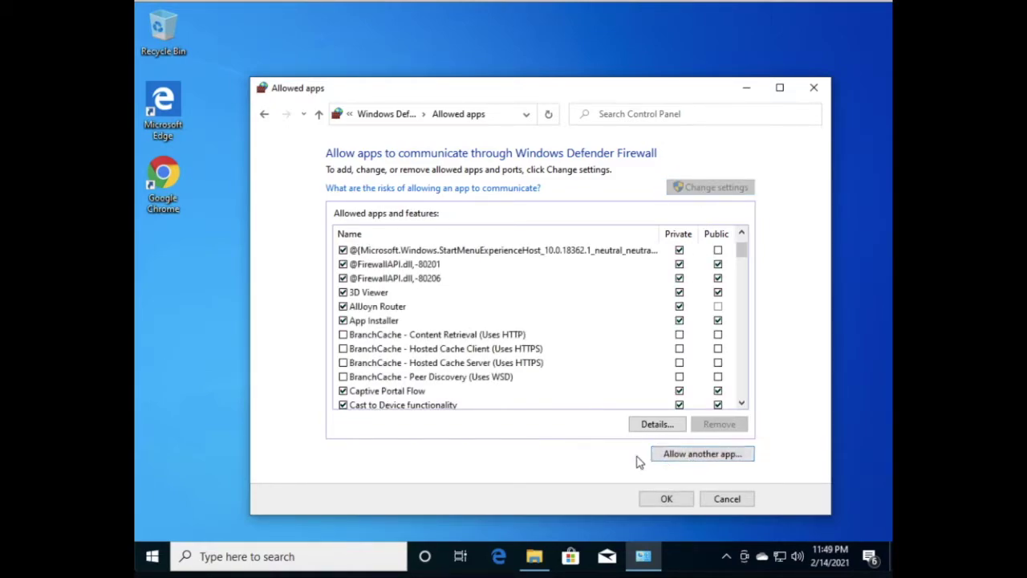
left_click(681, 454)
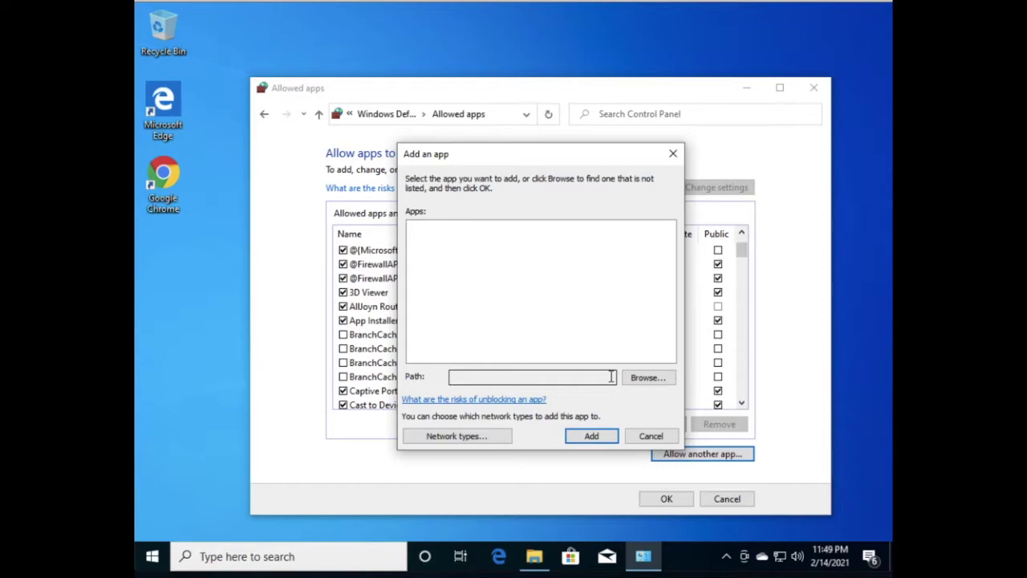
Browse to C:\Program Files\Google\Chrome\Application and choose chrome as the app to allow
left_click(635, 378)
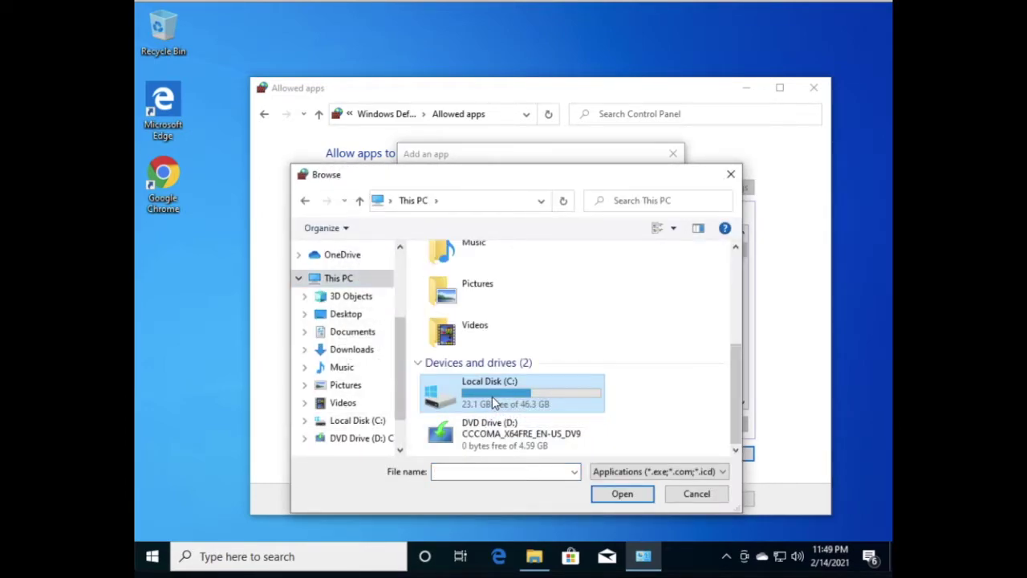
double_click(492, 396)
left_click(468, 296)
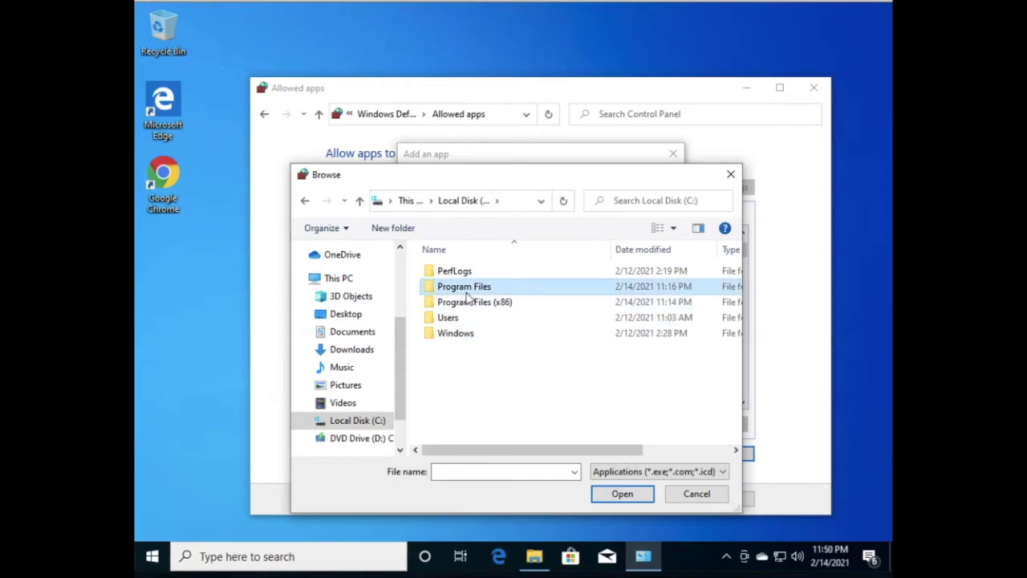
double_click(468, 295)
left_click(471, 290)
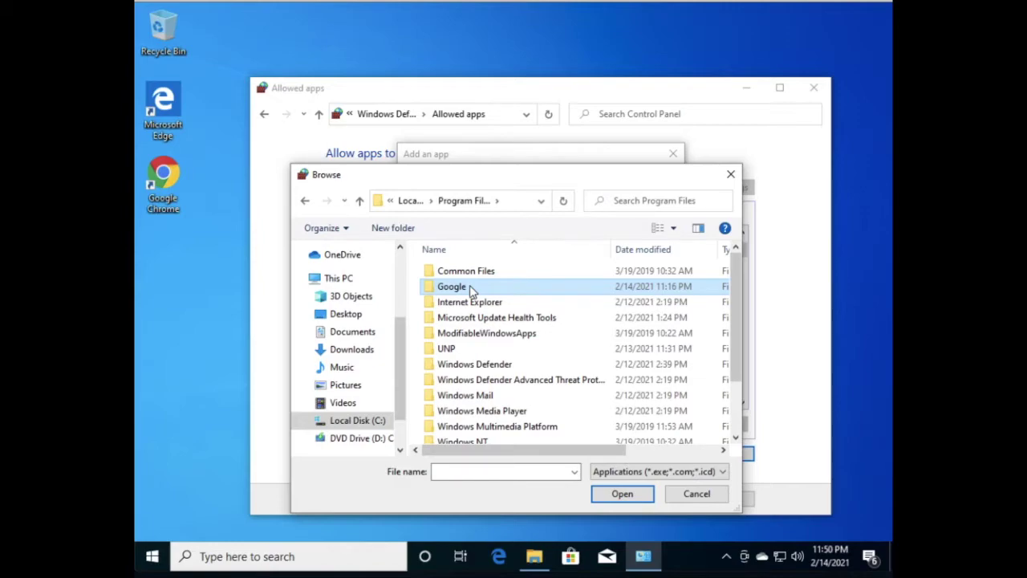
double_click(472, 292)
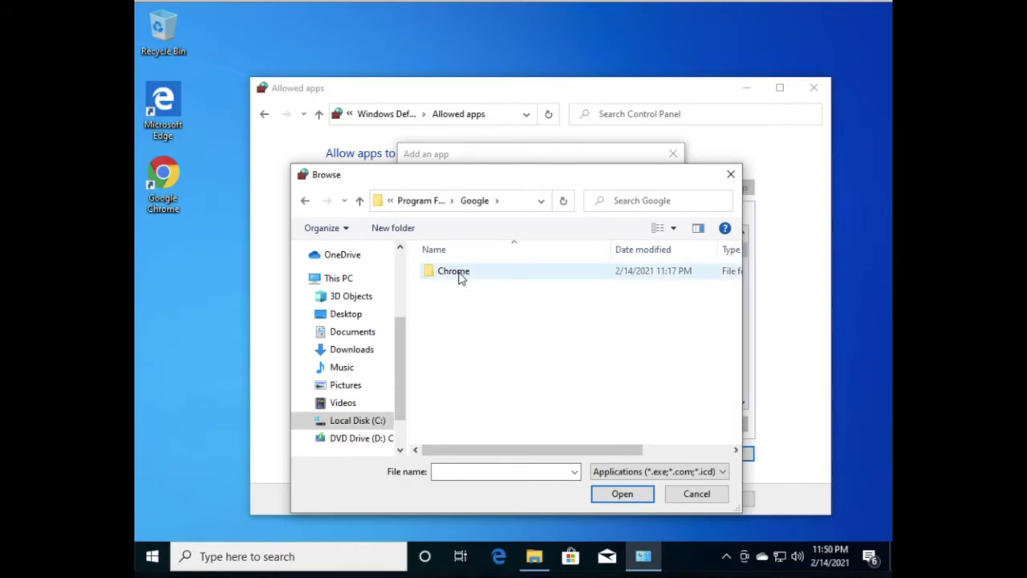
left_click(461, 277)
double_click(461, 277)
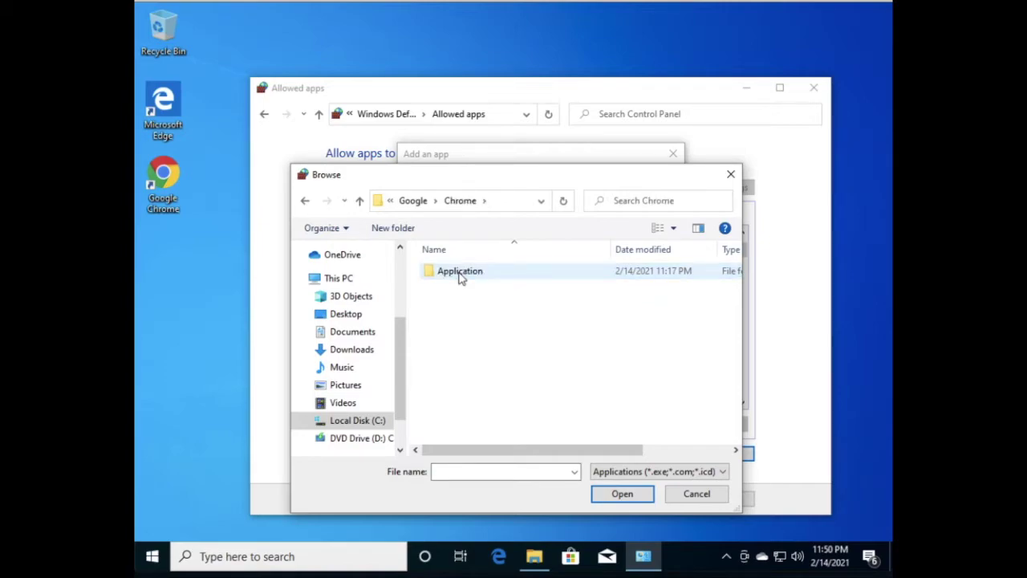
double_click(461, 277)
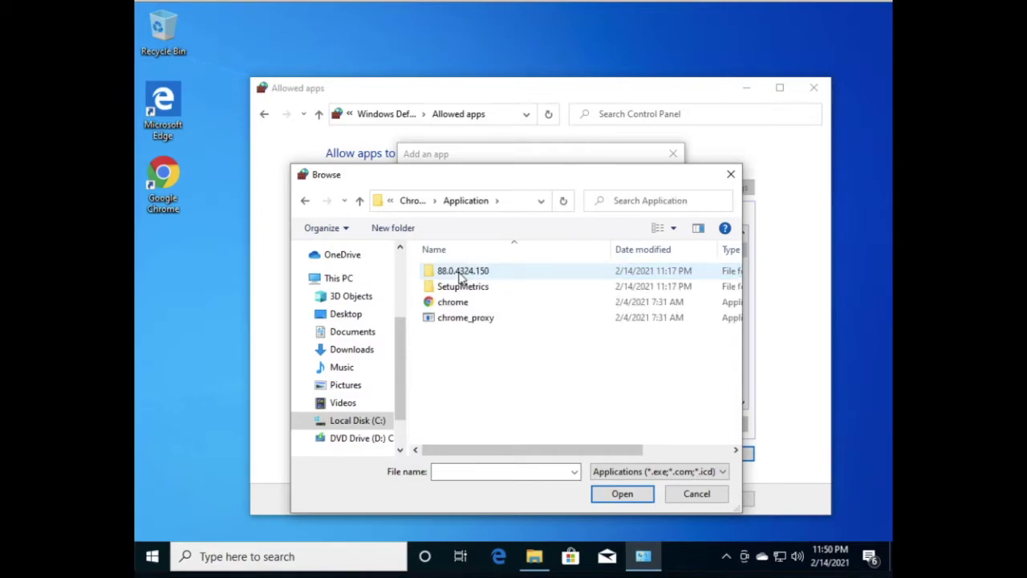
left_click(463, 286)
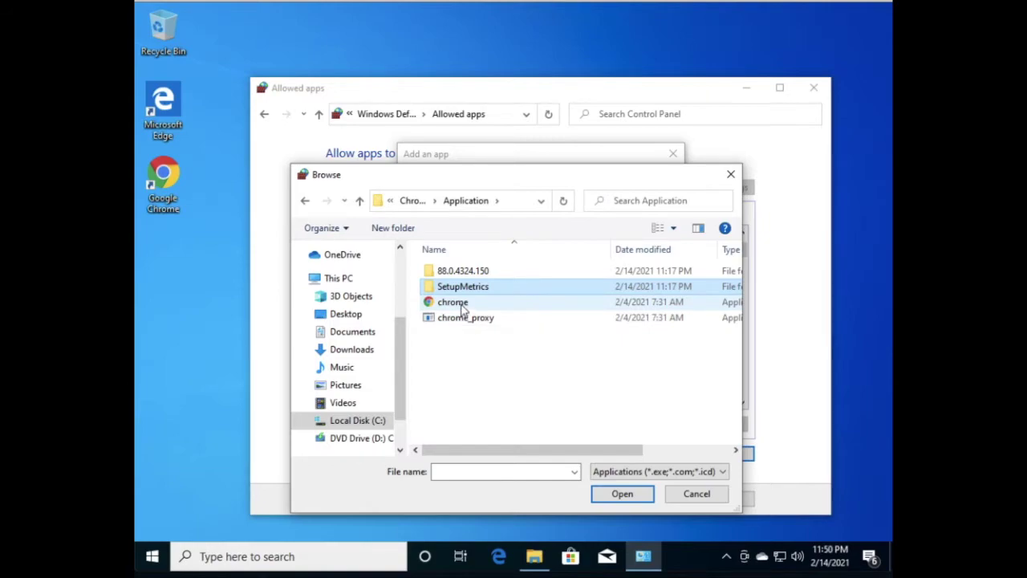
left_click(462, 308)
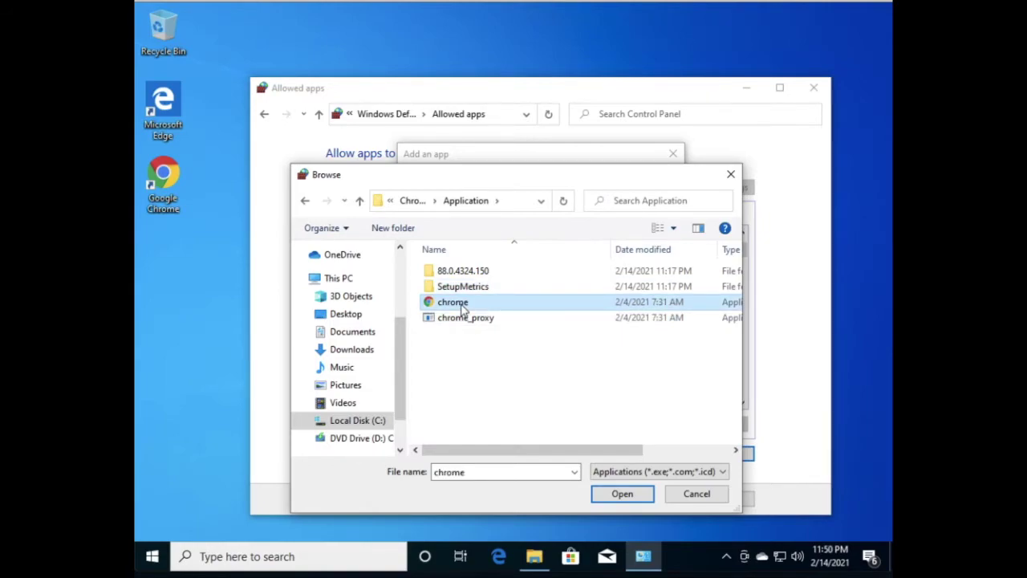
left_click(621, 493)
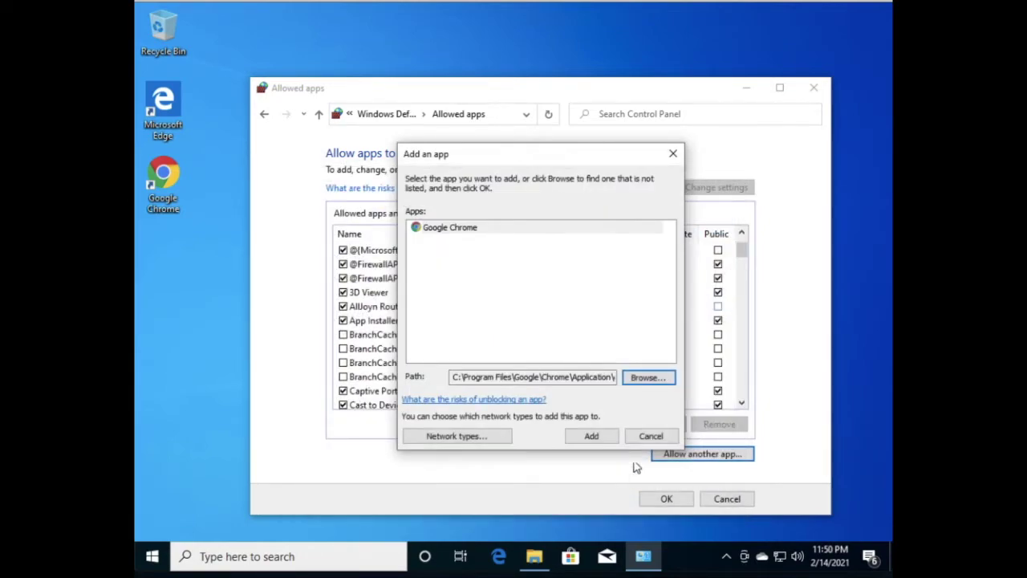
Add Google Chrome, allow it on both Private and Public networks, and save with OK
left_click(591, 436)
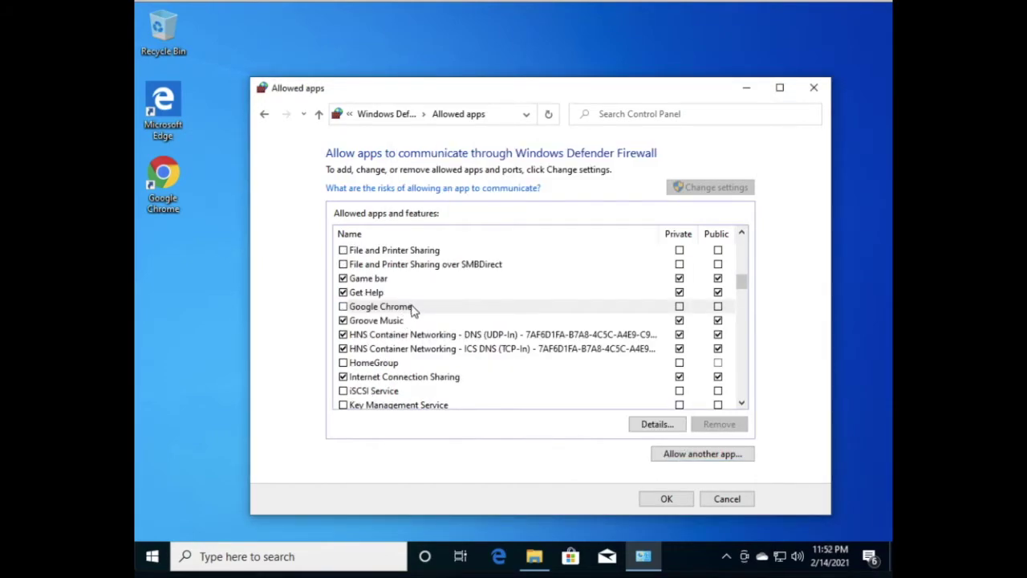
left_click(413, 309)
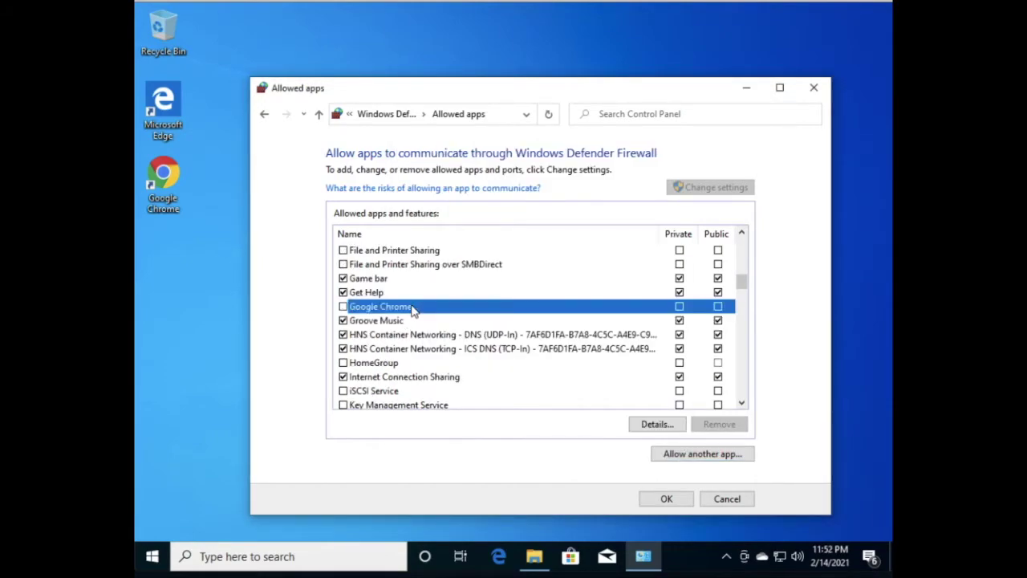
left_click(343, 307)
left_click(718, 308)
left_click(686, 499)
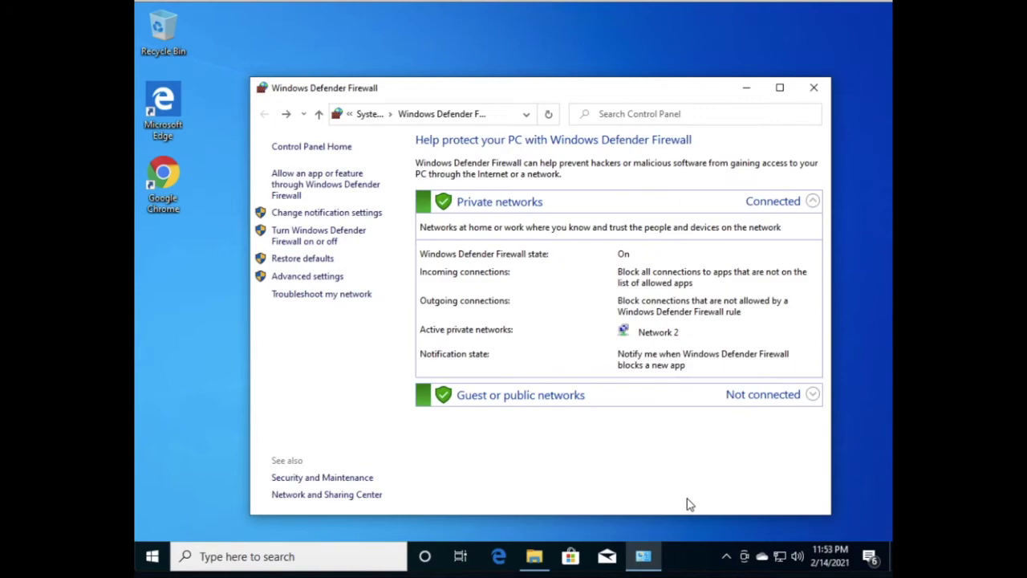
Close the firewall window and open Windows Security settings from a 'wind' search
left_click(812, 91)
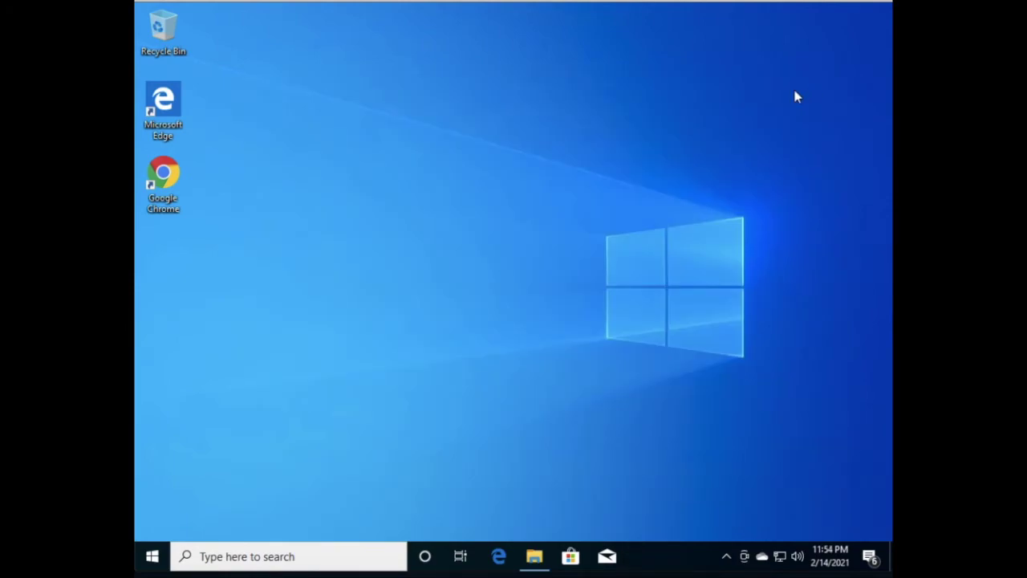
left_click(319, 563)
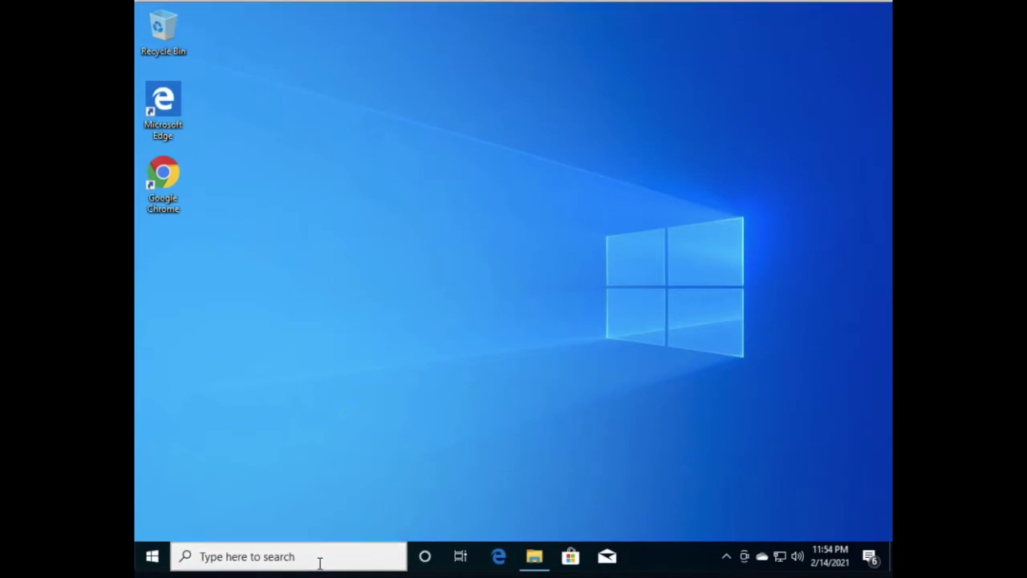
type("wind")
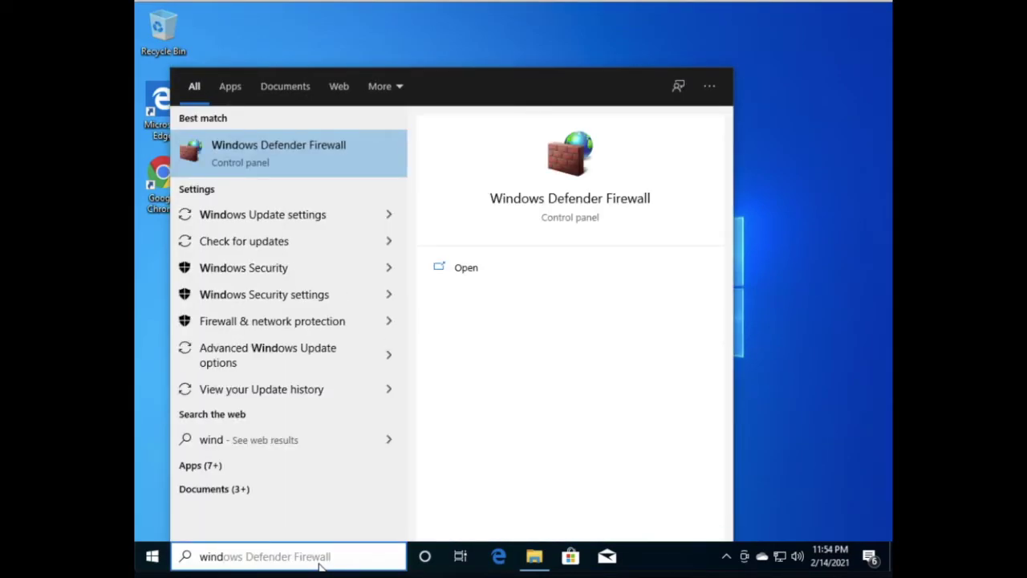
key("BackSpace")
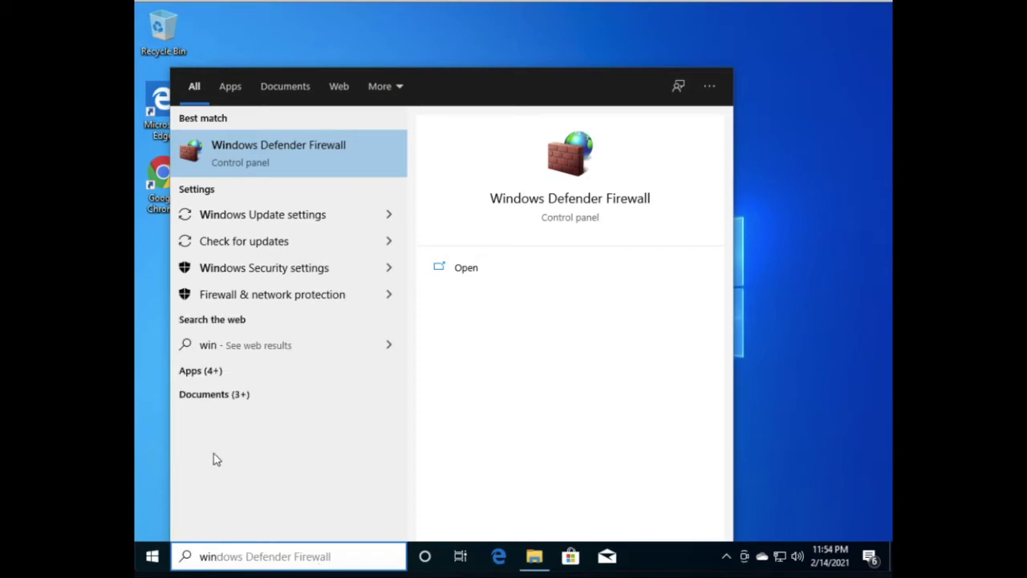
left_click(262, 273)
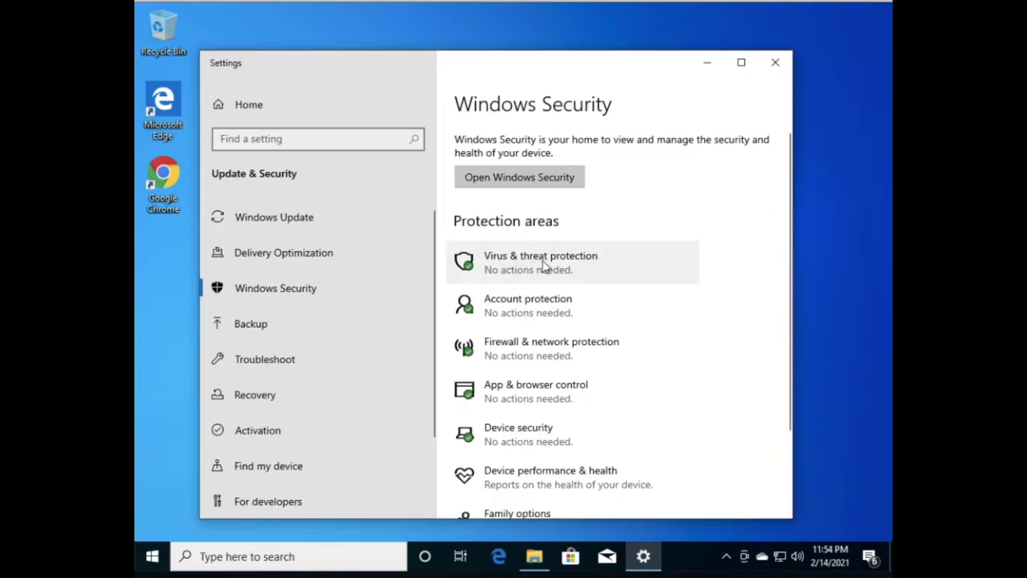
Go into Virus & threat protection's Manage settings and open the Exclusions list
left_click(545, 268)
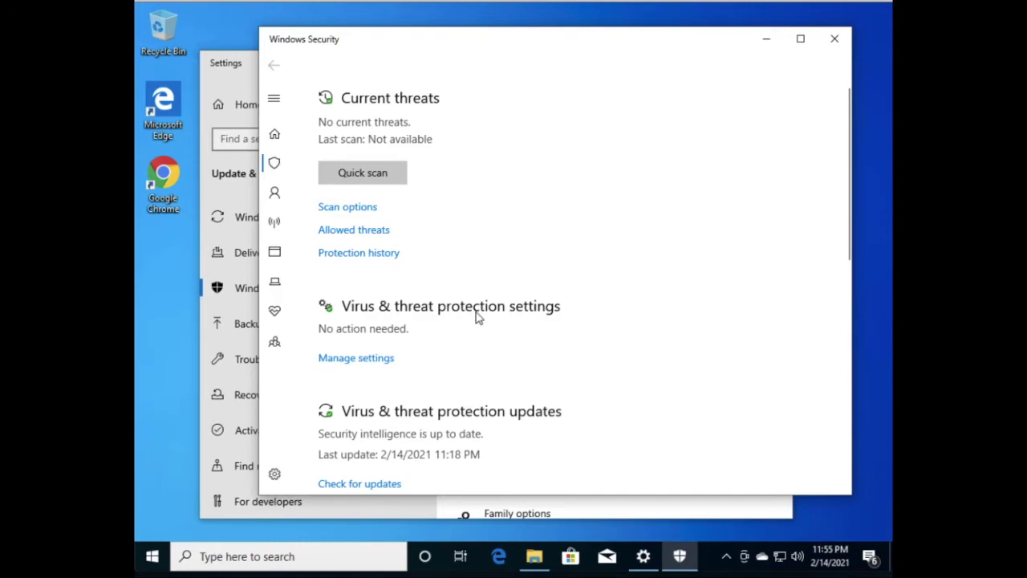
left_click(384, 361)
scroll(386, 362, "down", 1)
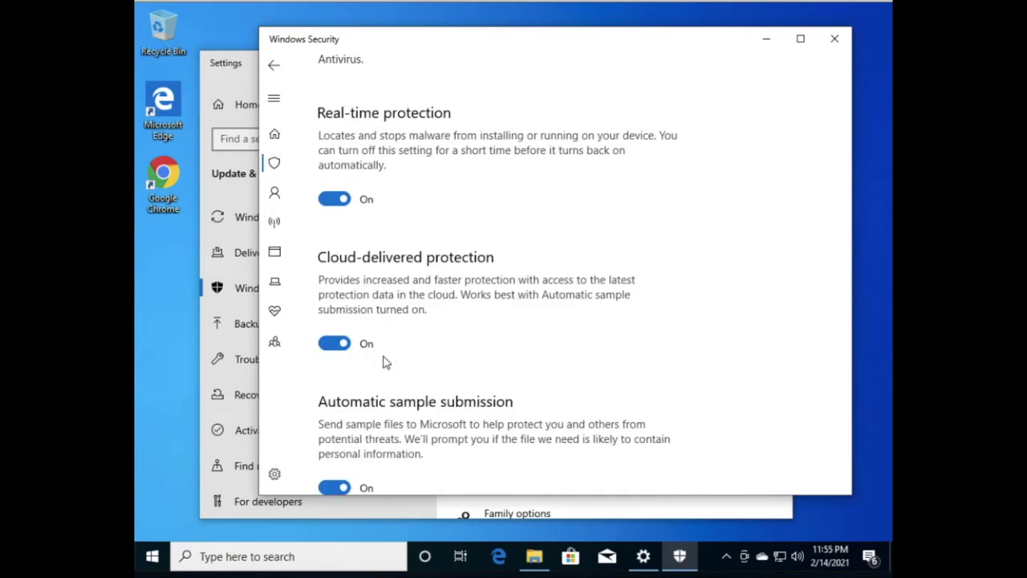
scroll(384, 362, "down", 3)
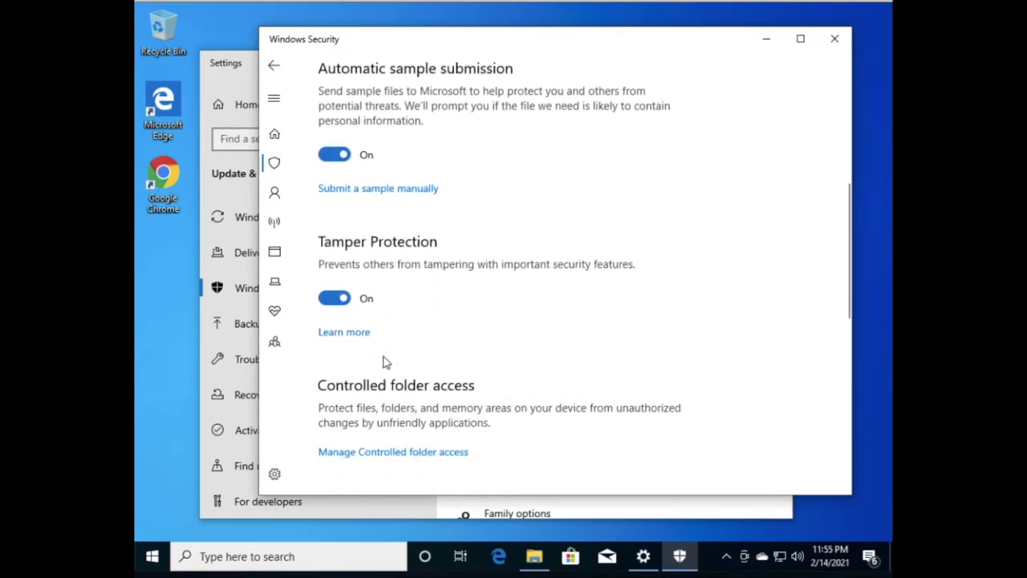
scroll(384, 363, "down", 5)
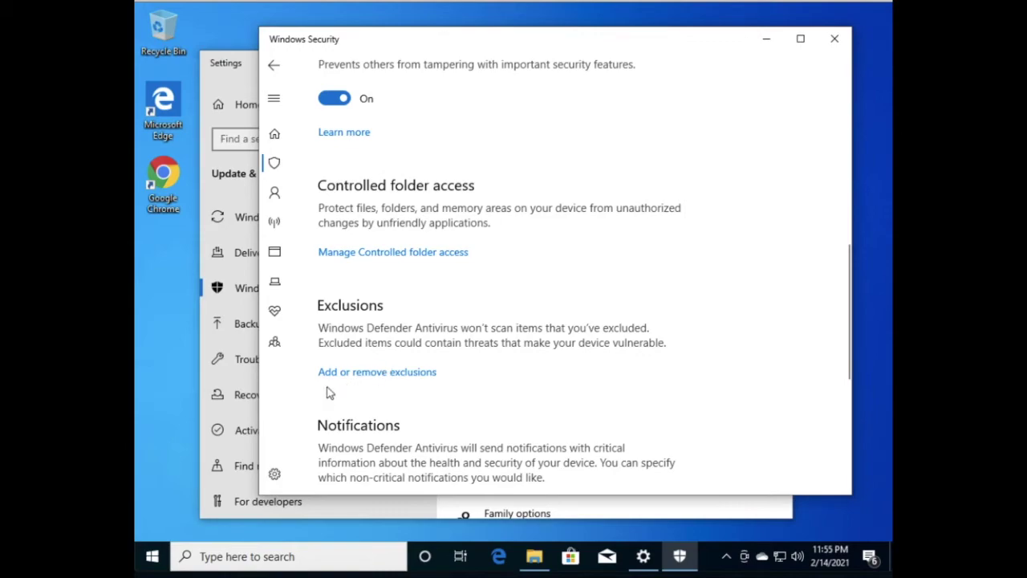
left_click(375, 373)
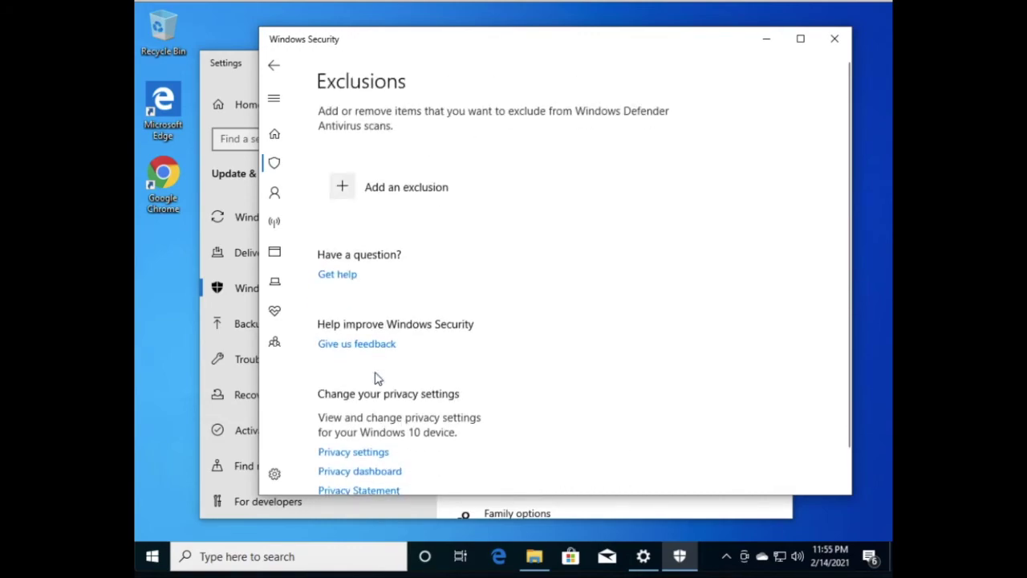
Add a File exclusion for chrome from C:\Program Files\Google\Chrome\Application
left_click(349, 204)
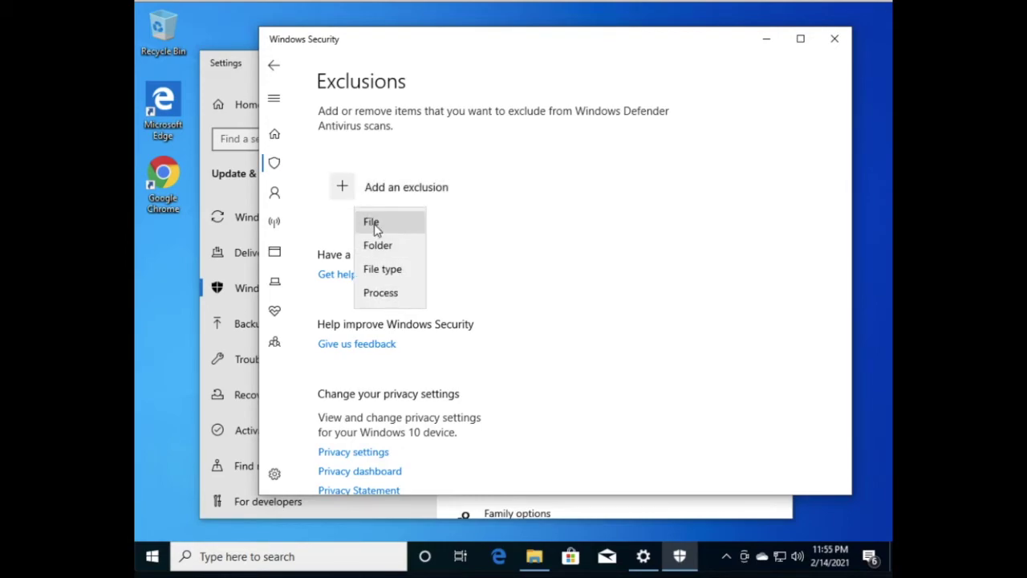
left_click(371, 224)
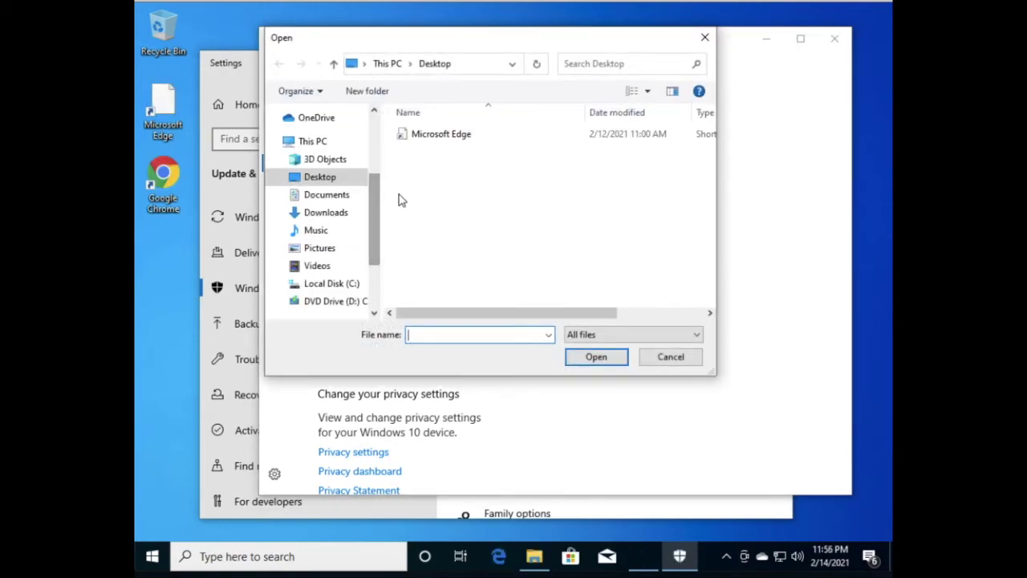
left_click(388, 67)
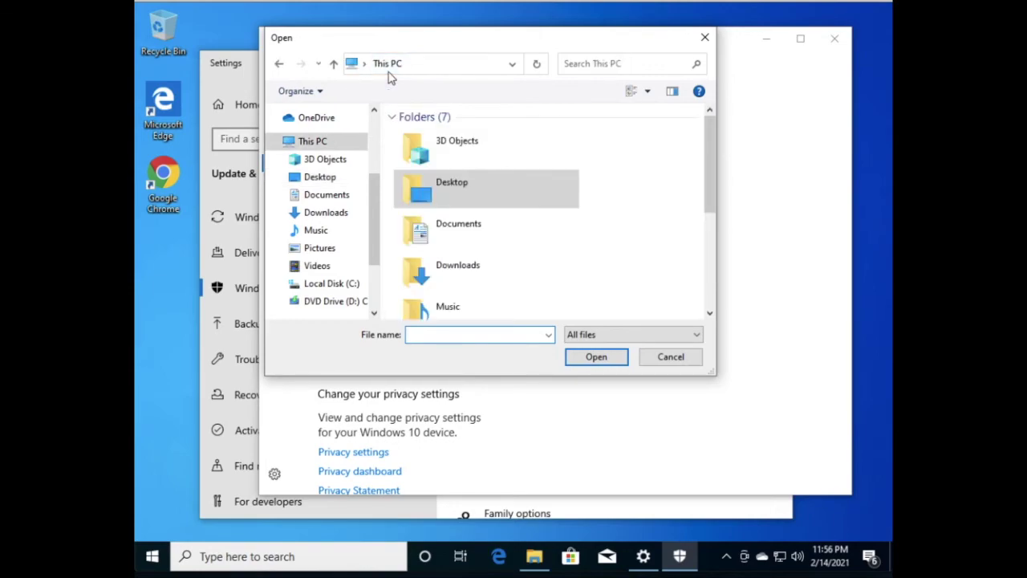
left_click(346, 285)
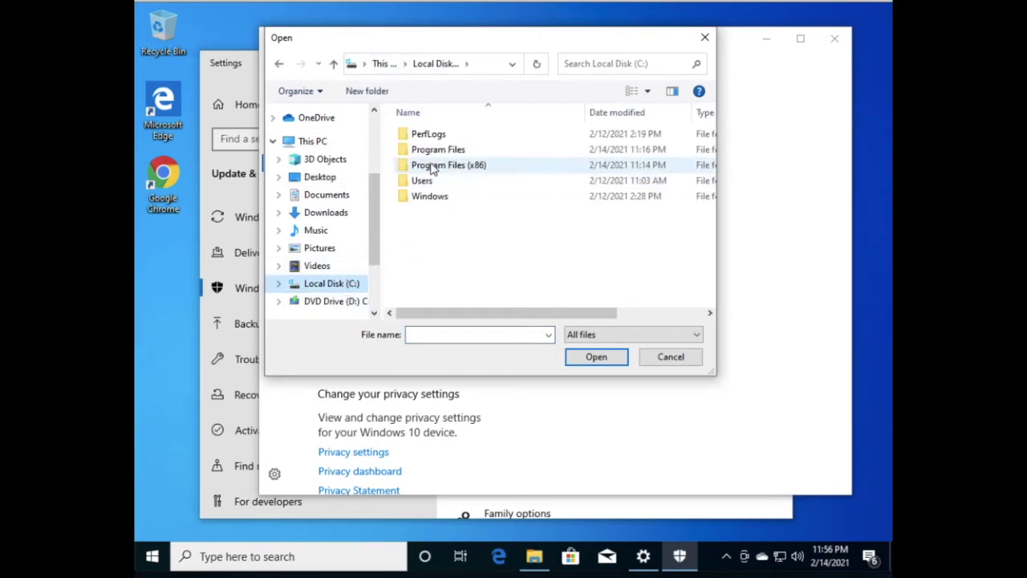
double_click(438, 154)
double_click(438, 154)
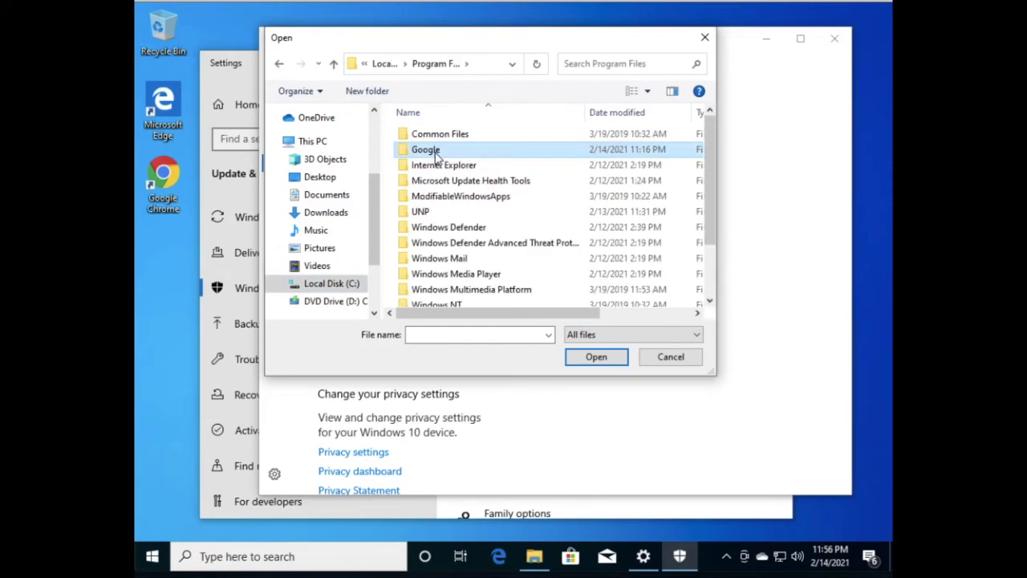
double_click(432, 138)
double_click(431, 138)
left_click(429, 166)
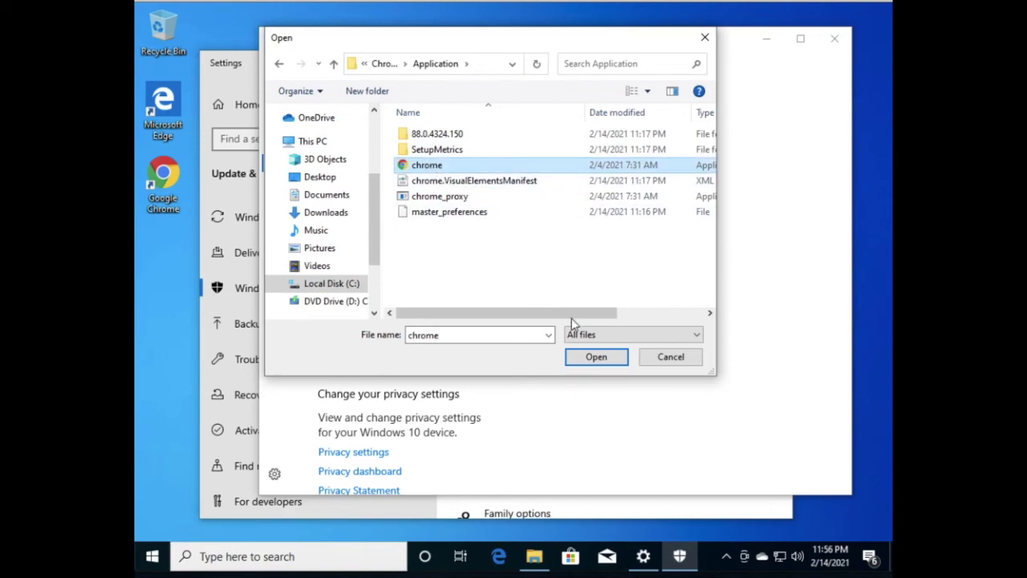
left_click(585, 358)
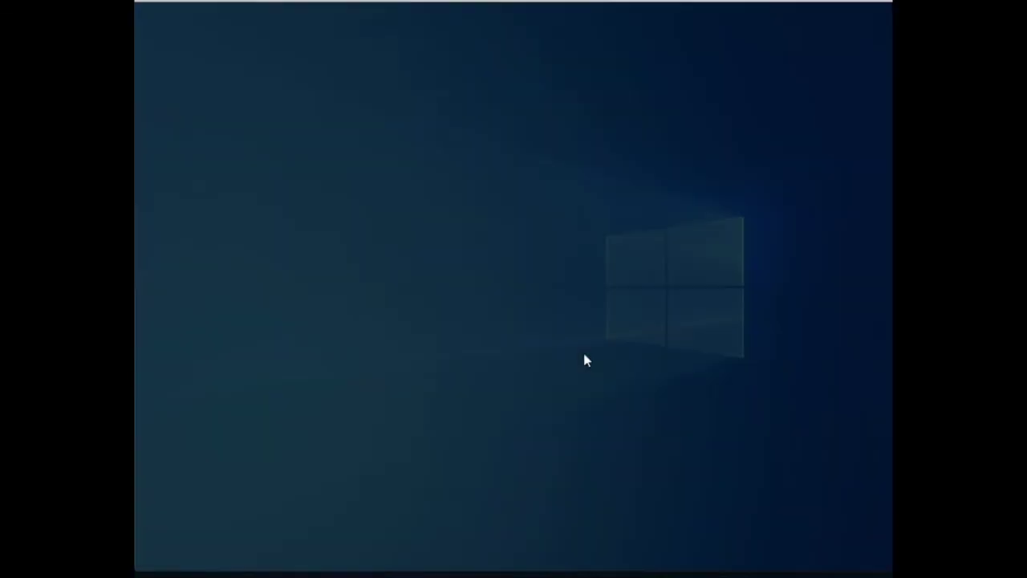
Approve the exclusion, close Windows Security and Settings, and launch Chrome toward google.com
left_click(479, 374)
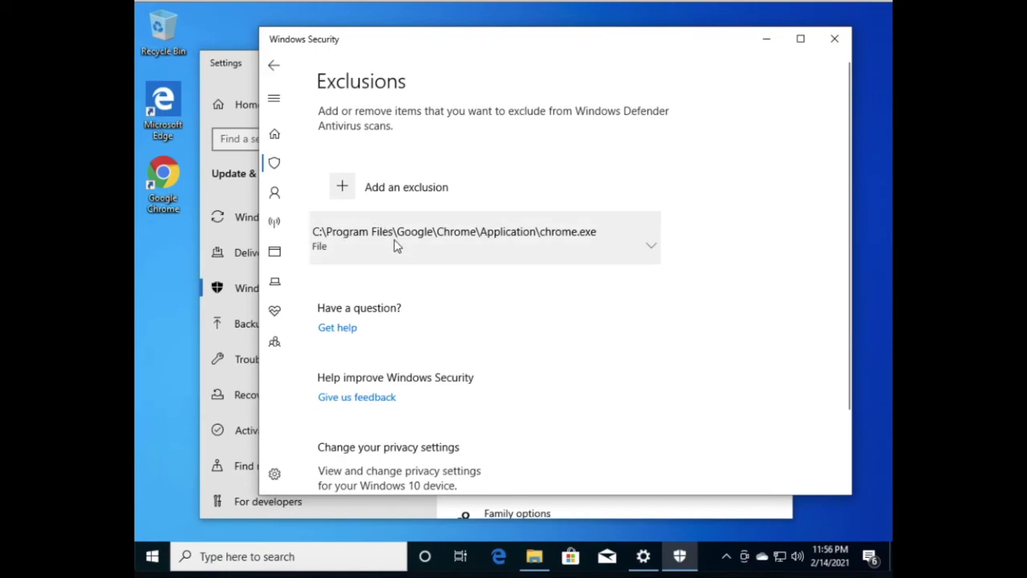
left_click(835, 39)
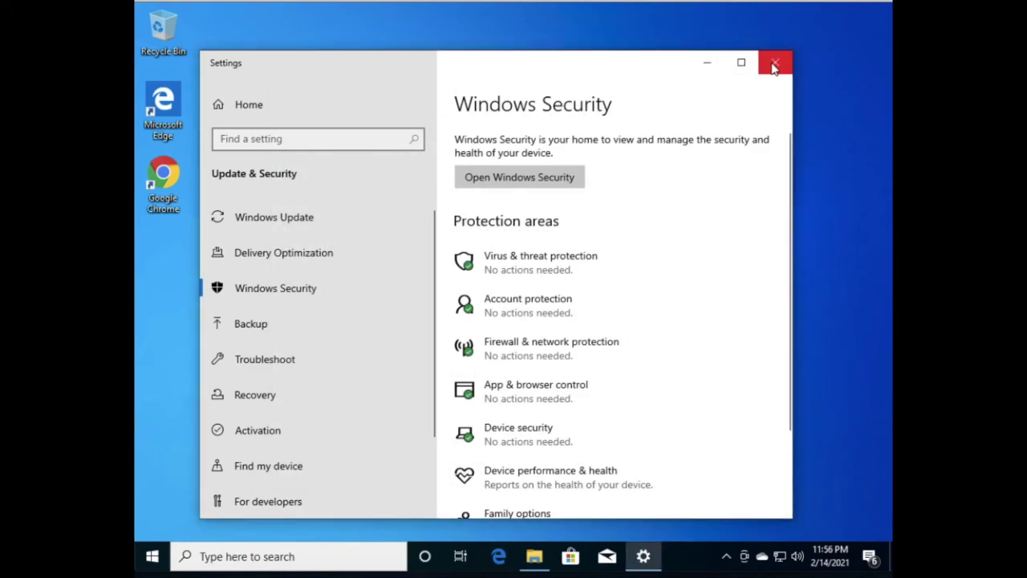
left_click(771, 67)
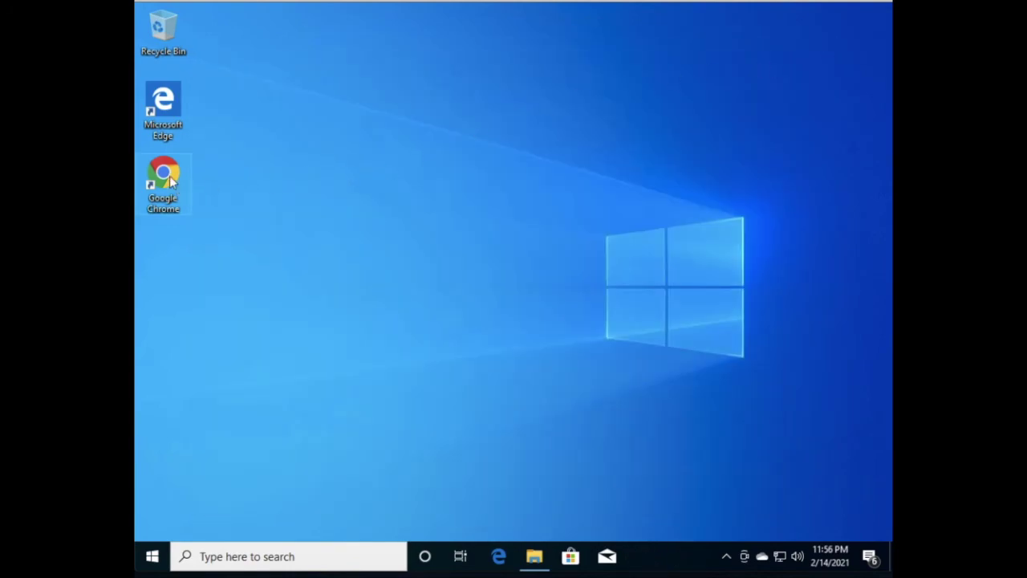
double_click(164, 174)
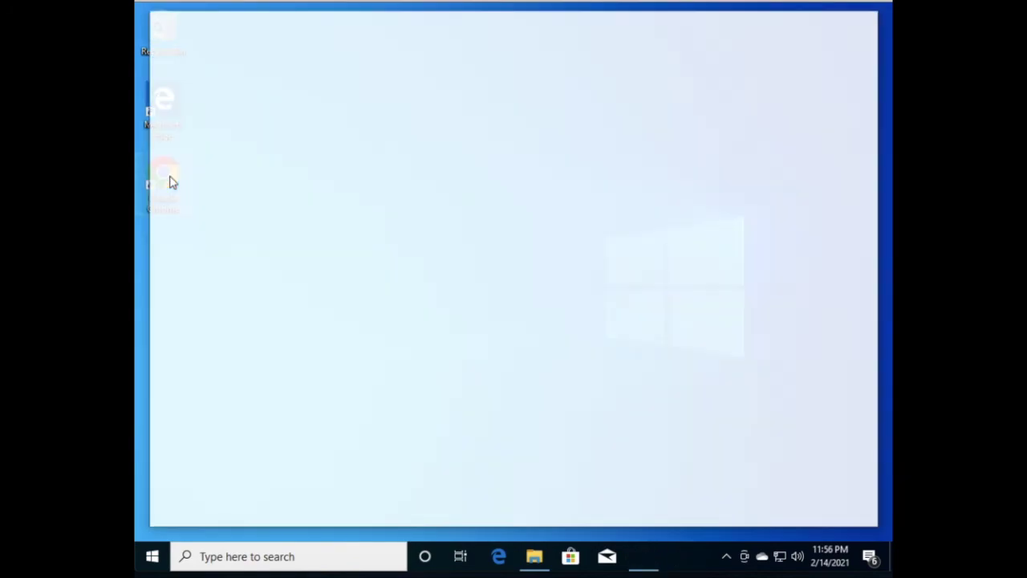
type("google.")
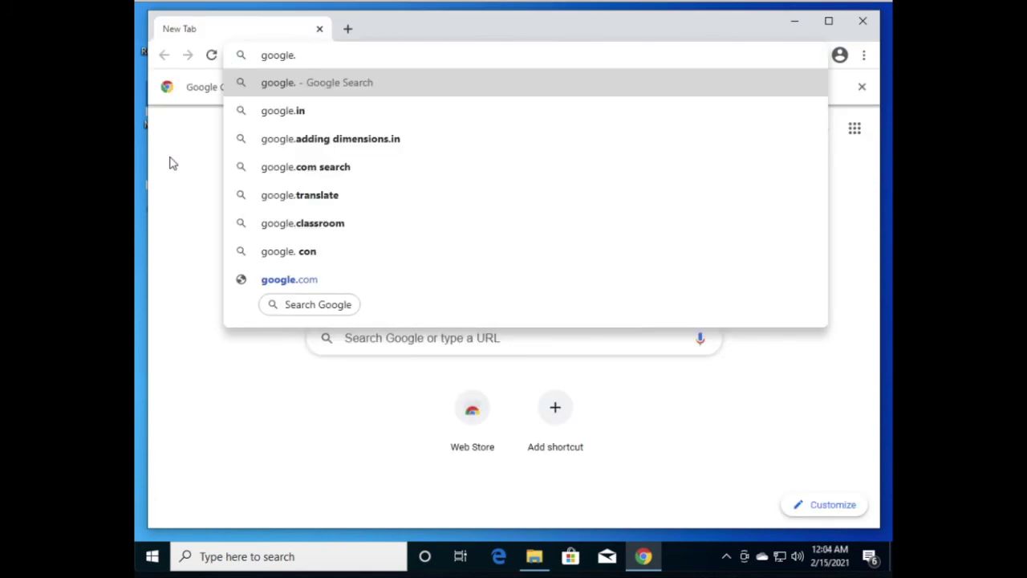
type("com")
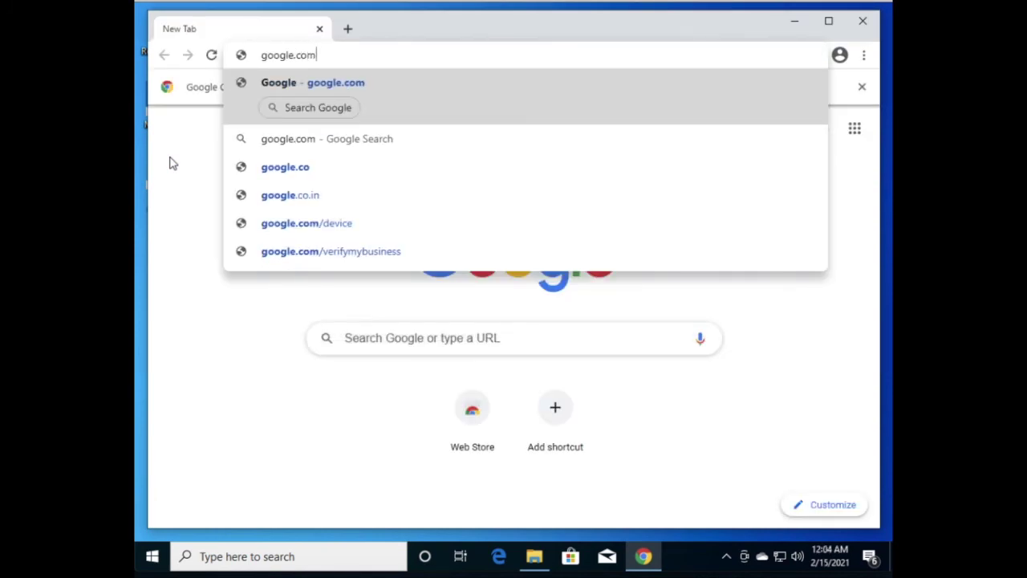